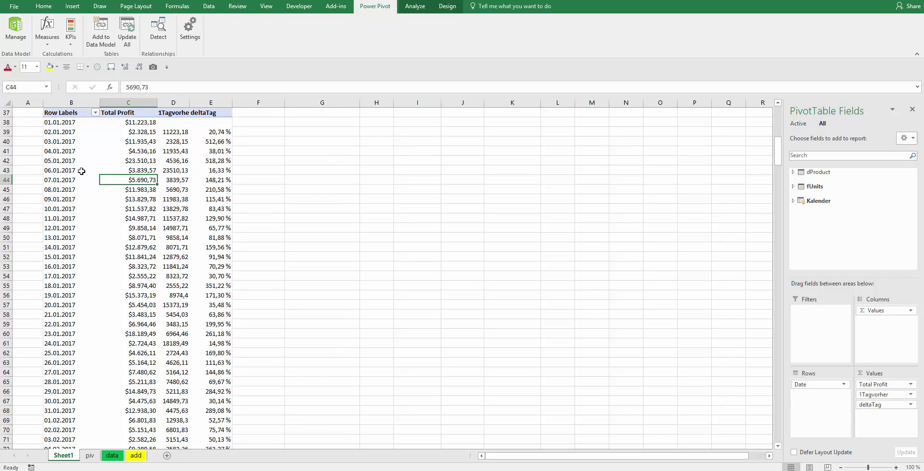
- Inspect the 04.01.2017 row's Total Profit, previous-day profit and delta percentage cells (C38–E39)
click(63, 152)
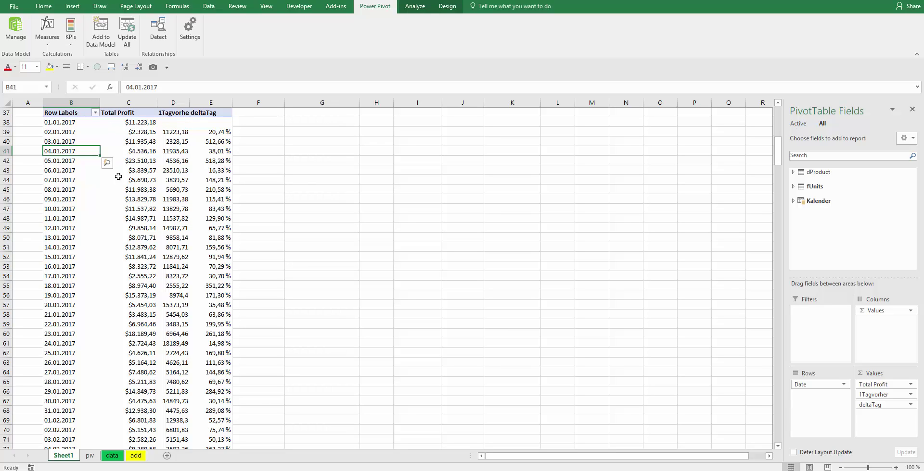
click(175, 132)
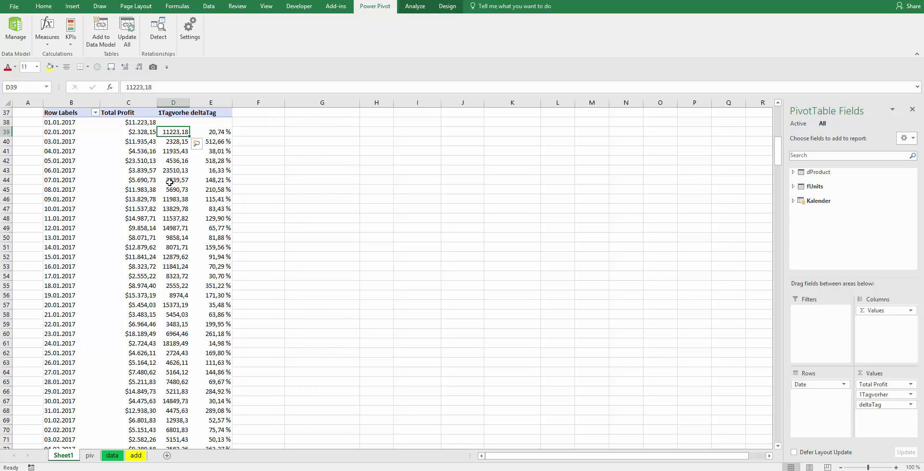
click(220, 133)
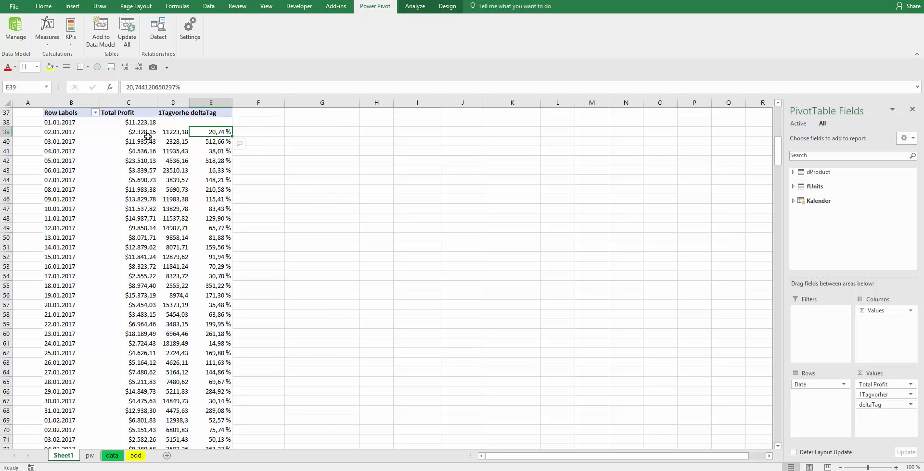
click(134, 131)
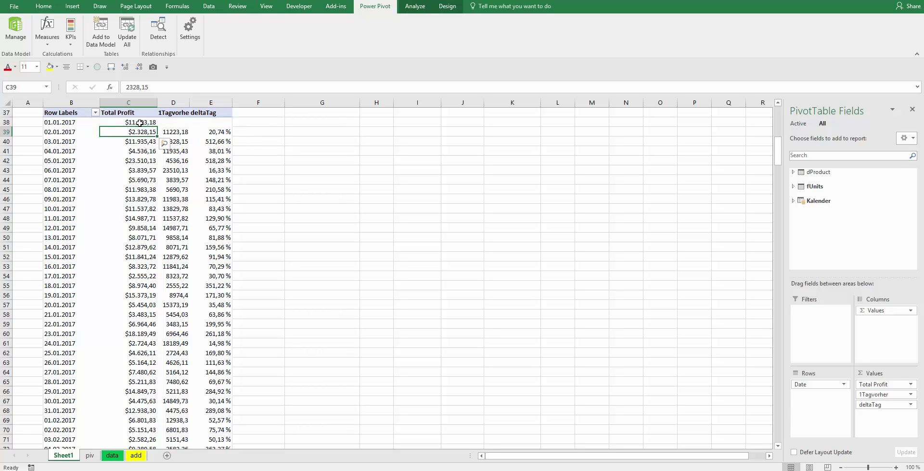
click(139, 122)
click(219, 133)
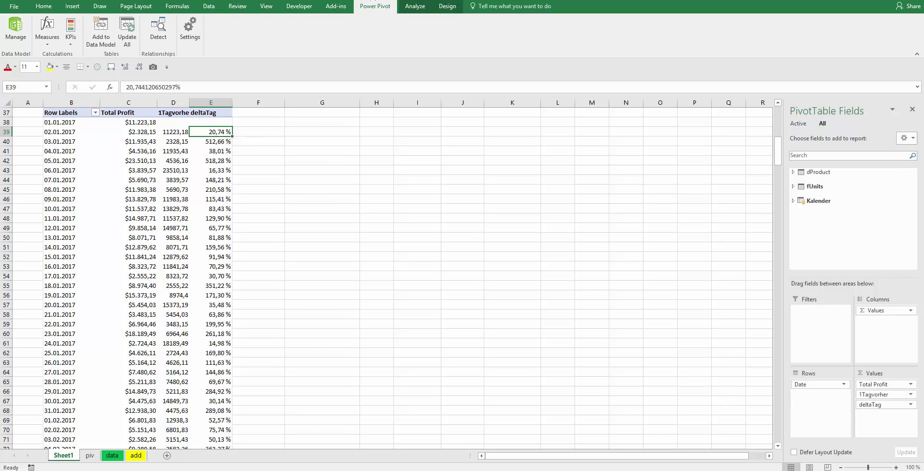
- Create a new KPI with Total Profit as its base field
click(71, 48)
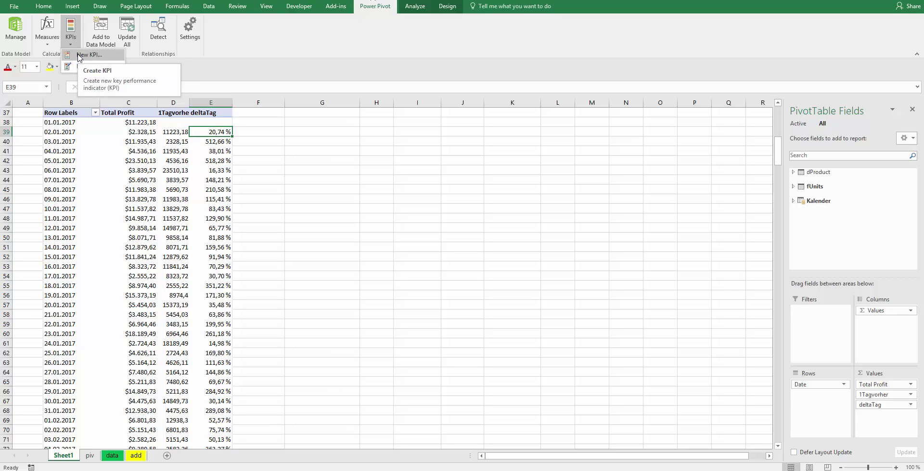
click(80, 57)
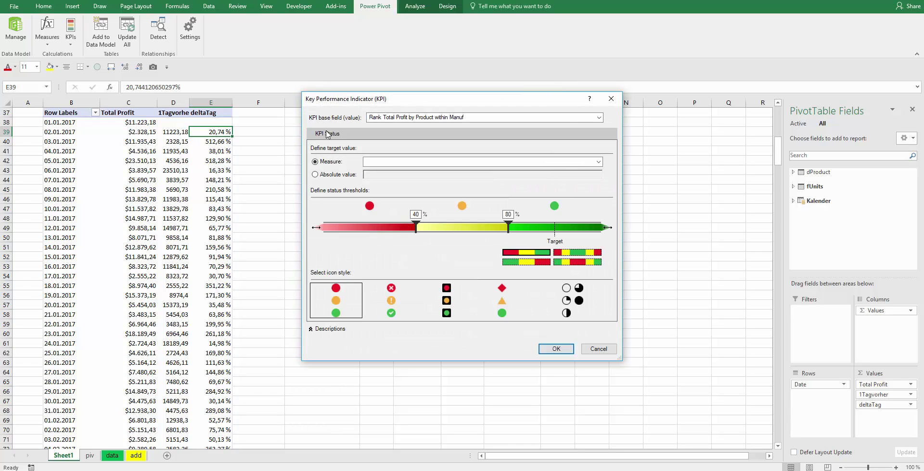
click(438, 119)
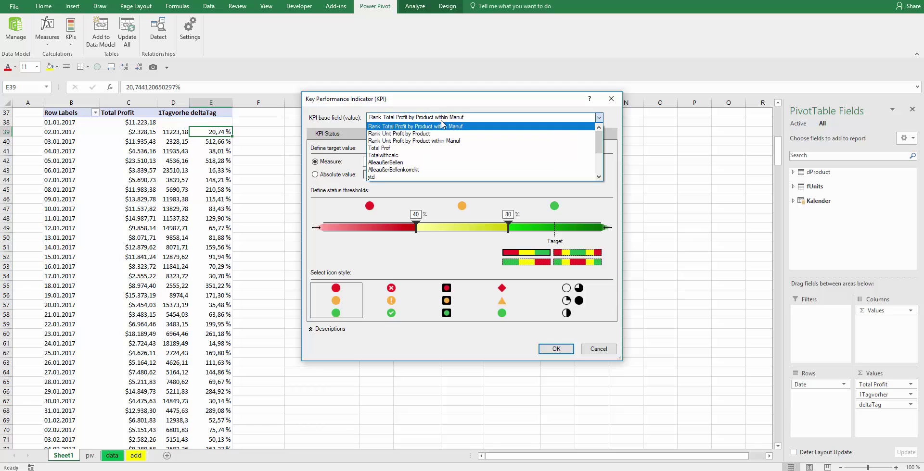
scroll(431, 154, down, 3)
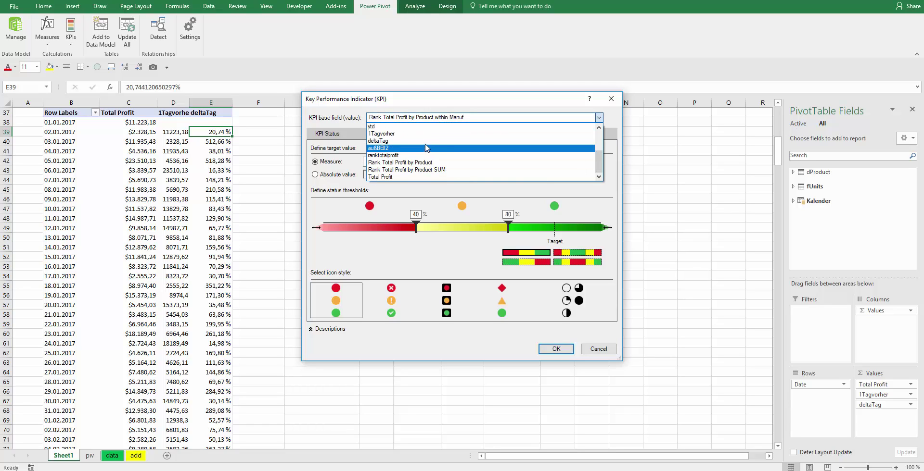
click(404, 177)
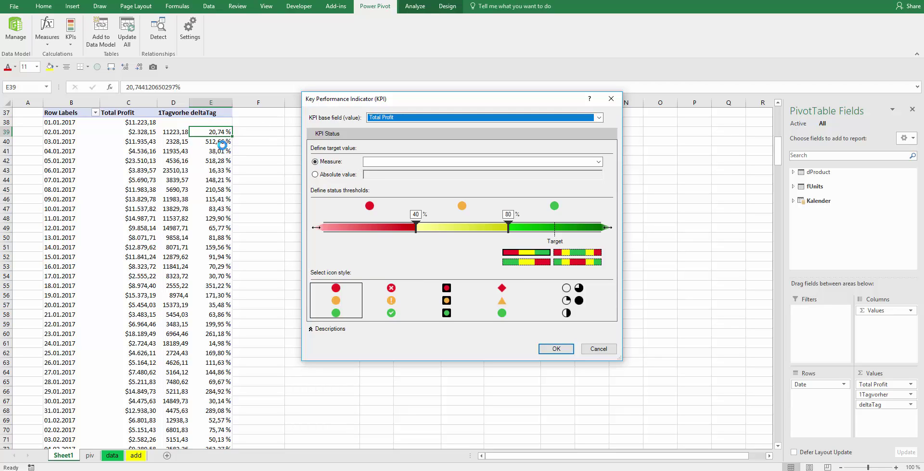
- Choose the 1Tagvorher measure as the KPI's target value
click(461, 163)
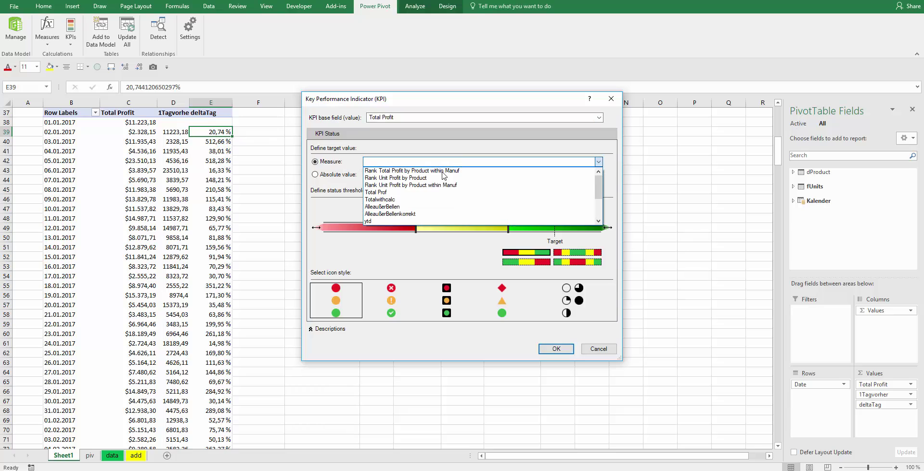
scroll(394, 192, down, 3)
scroll(394, 192, down, 2)
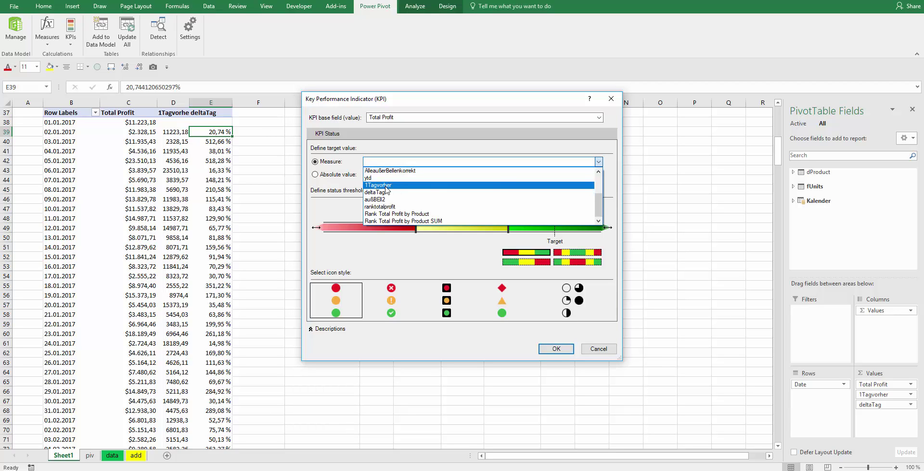
click(385, 186)
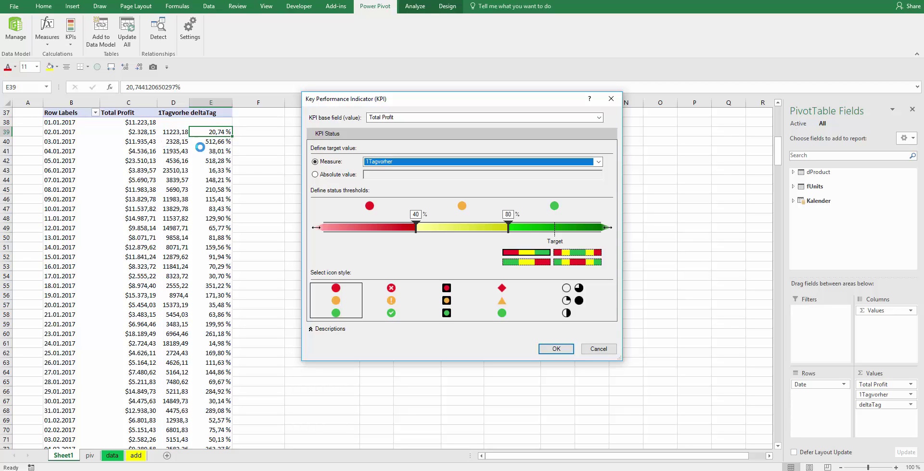
- Move the KPI status thresholds to about 90% (lower) and 100% (upper)
drag(508, 223, 556, 227)
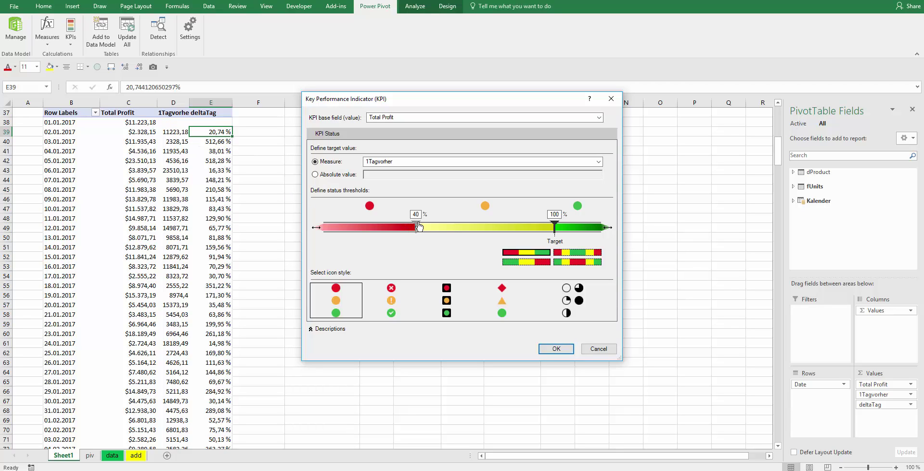
drag(417, 228, 531, 229)
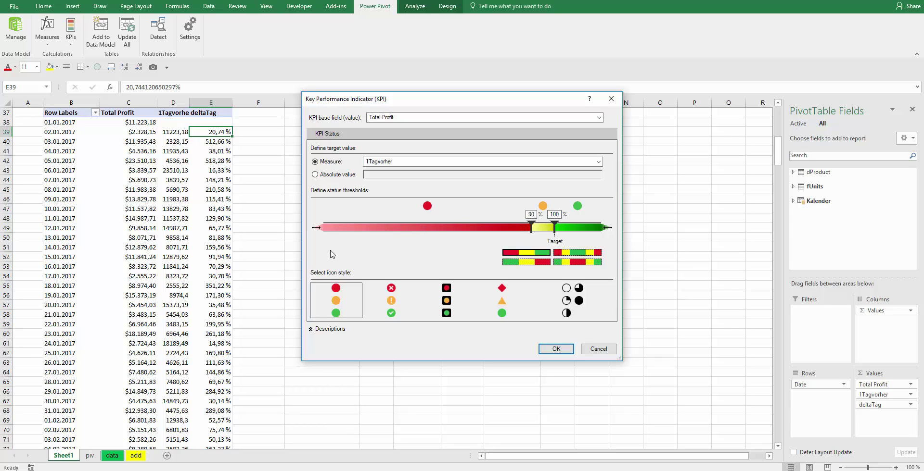
- Pick the diamond, triangle and circle icon style and save the KPI
click(503, 297)
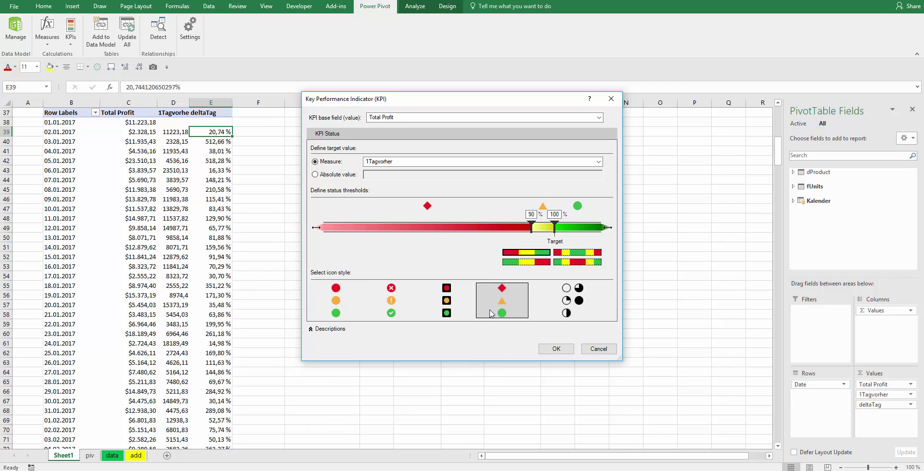
click(557, 350)
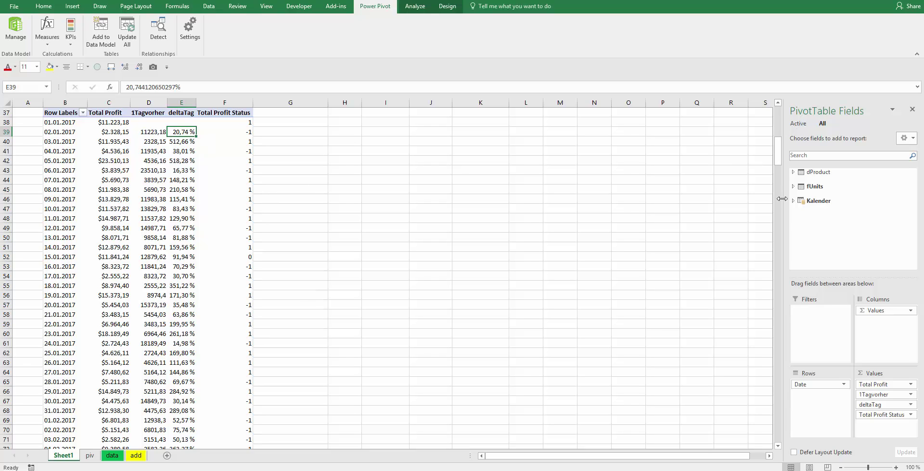
- Re-add the Total Profit KPI Status field from fUnits so dates show status icons
click(801, 187)
scroll(794, 206, down, 3)
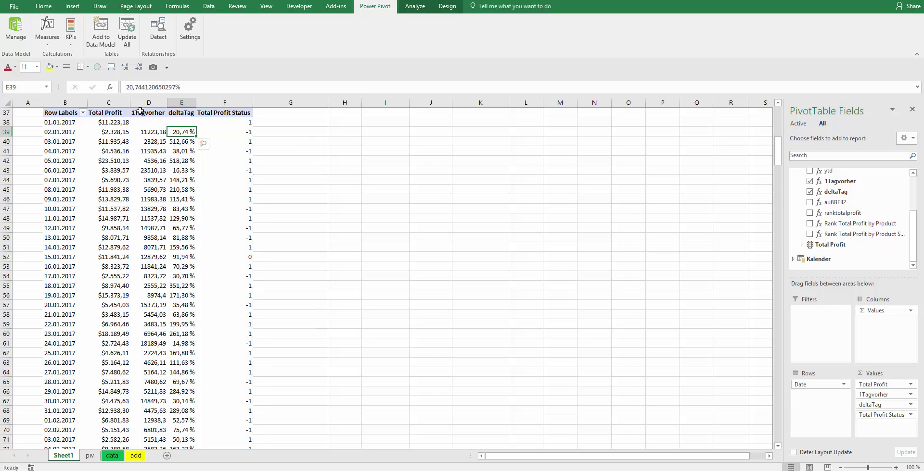
click(802, 244)
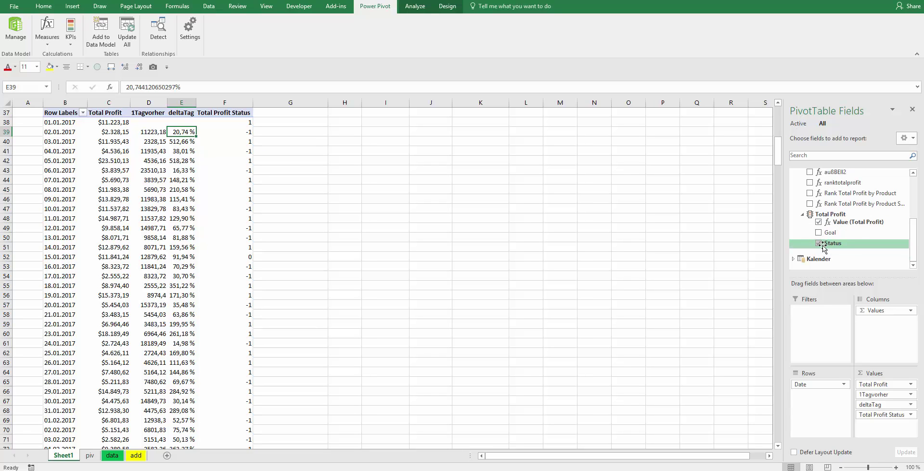
click(819, 244)
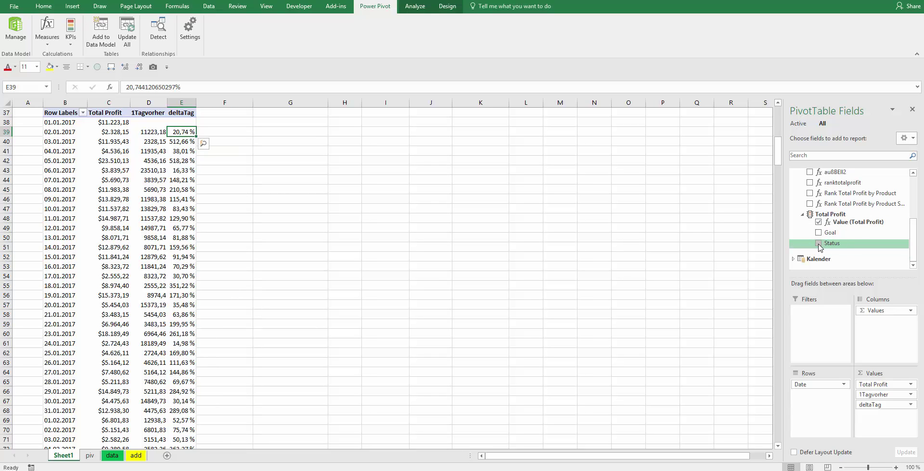
click(819, 244)
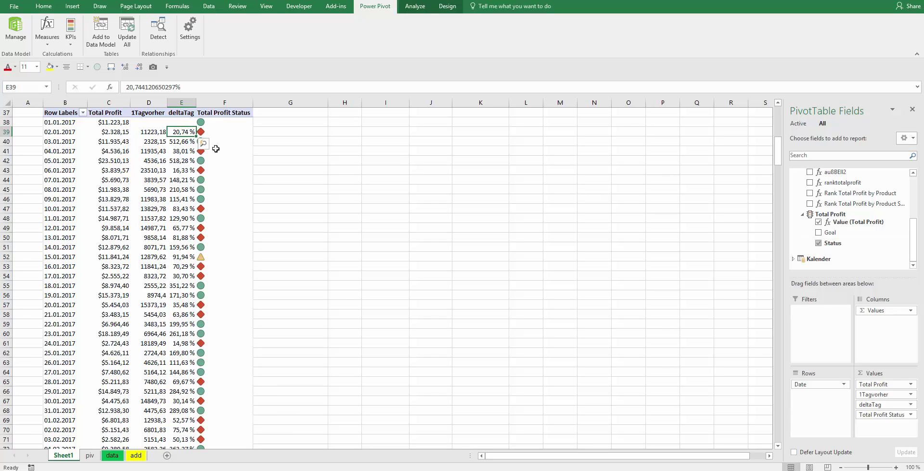
- Center-align column F so each Total Profit Status icon sits centred
click(219, 102)
click(43, 6)
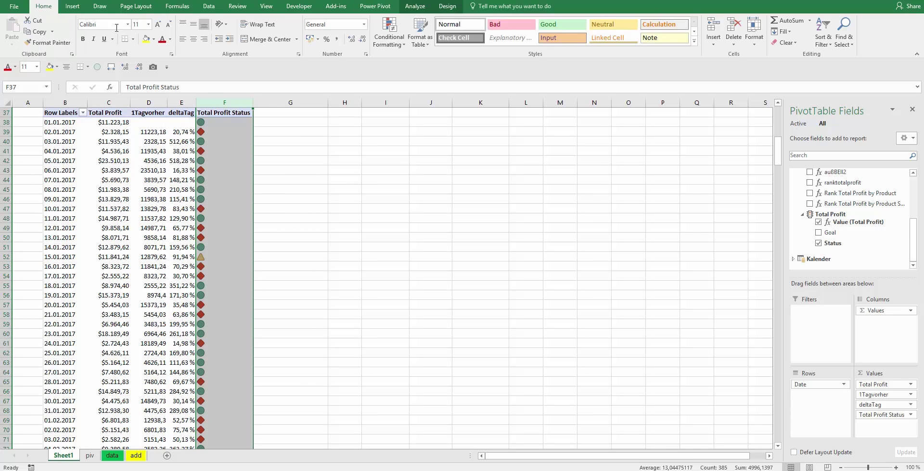
click(193, 40)
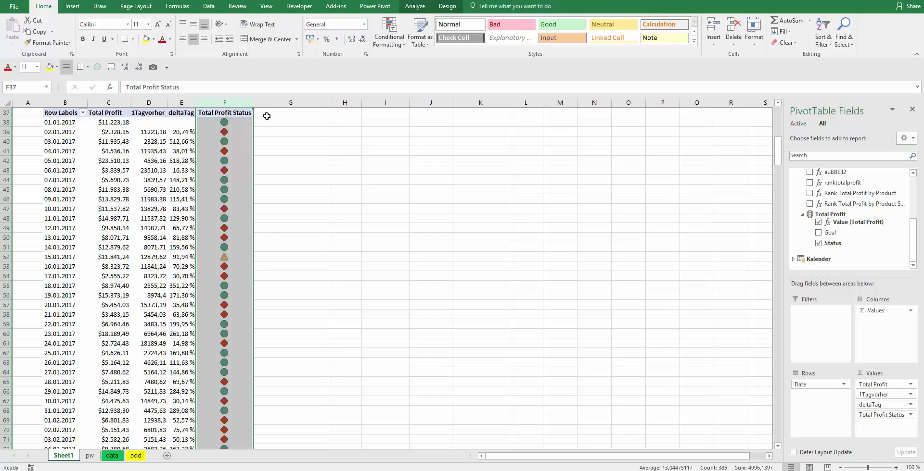
click(312, 222)
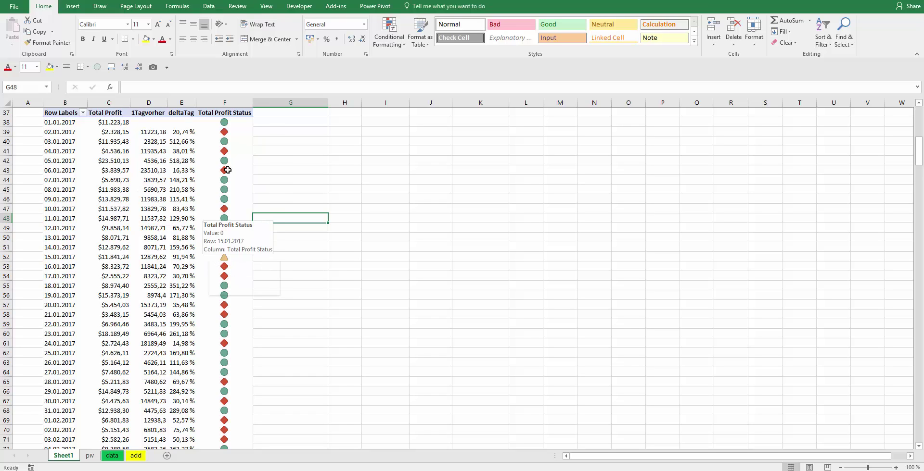
click(382, 9)
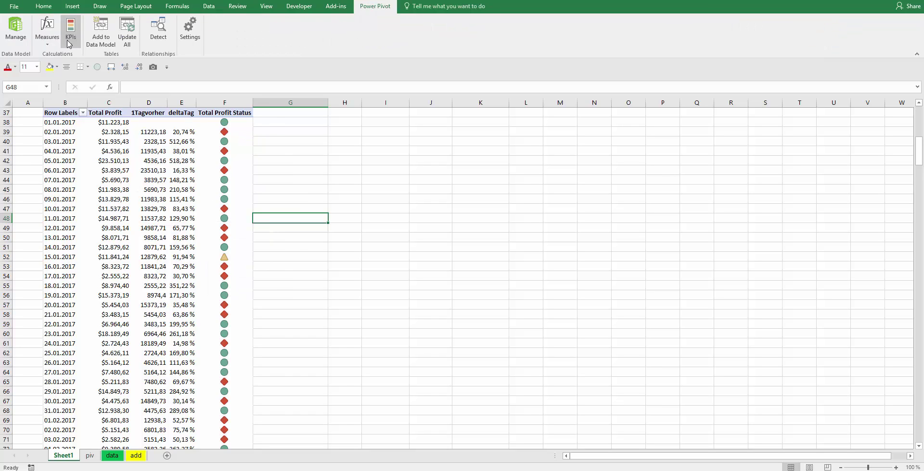